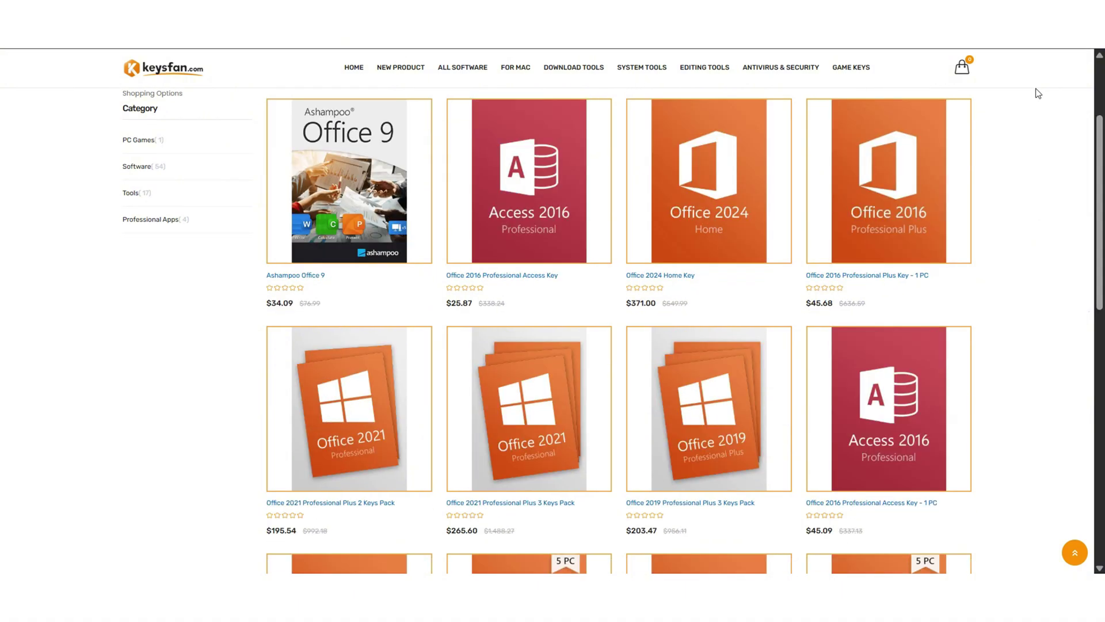
- Buy the Windows 11 Professional key on Keysfan with coupon RKT50 (50% off, 14.99)
{"action": "scroll", "coordinate": [1038, 93], "scroll_direction": "down", "scroll_amount": 5}
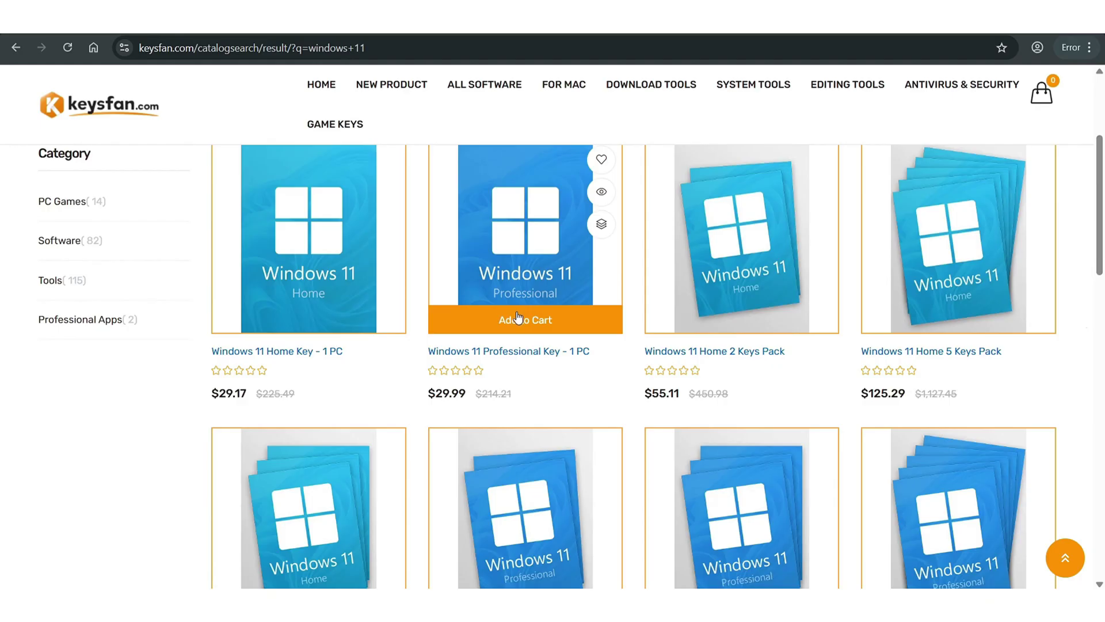
{"action": "left_click", "coordinate": [517, 324]}
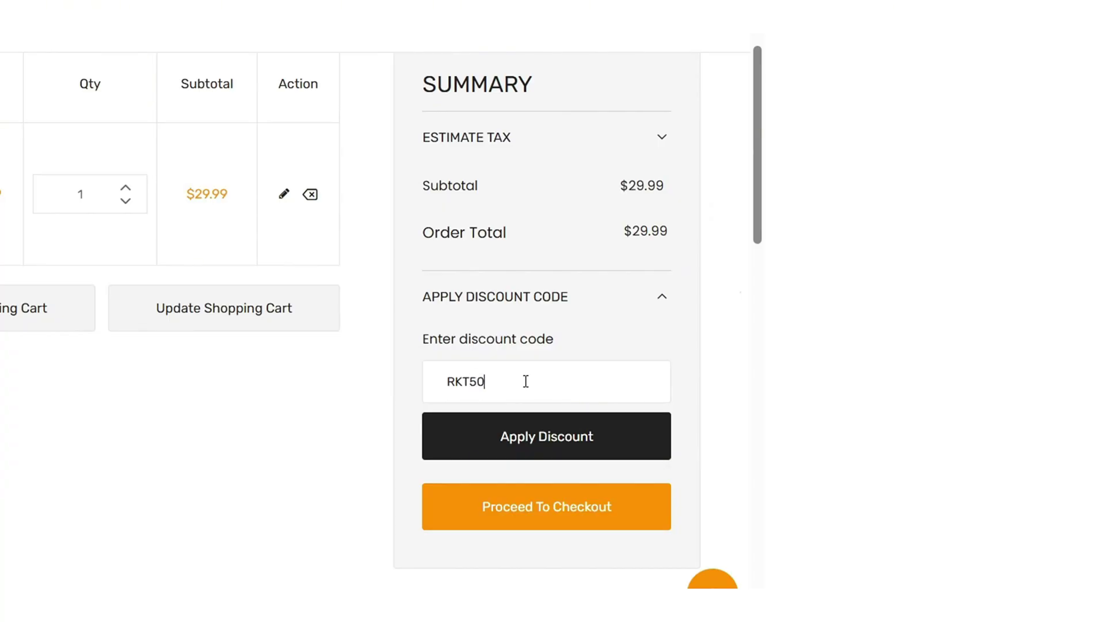
{"action": "left_click", "coordinate": [539, 436]}
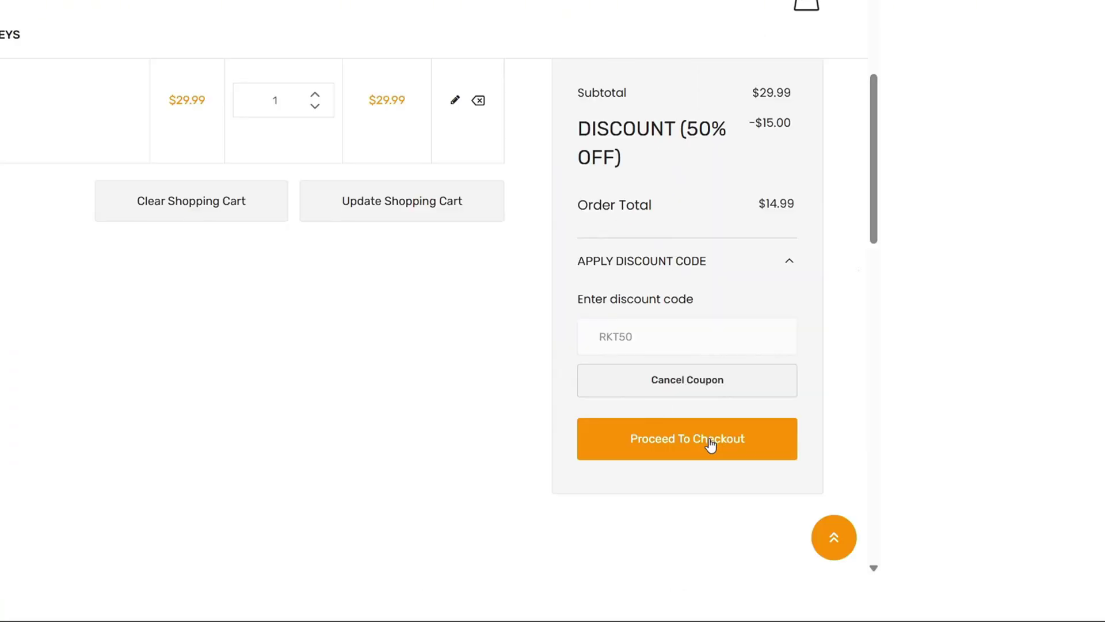
{"action": "left_click", "coordinate": [570, 573]}
{"action": "left_click", "coordinate": [640, 502]}
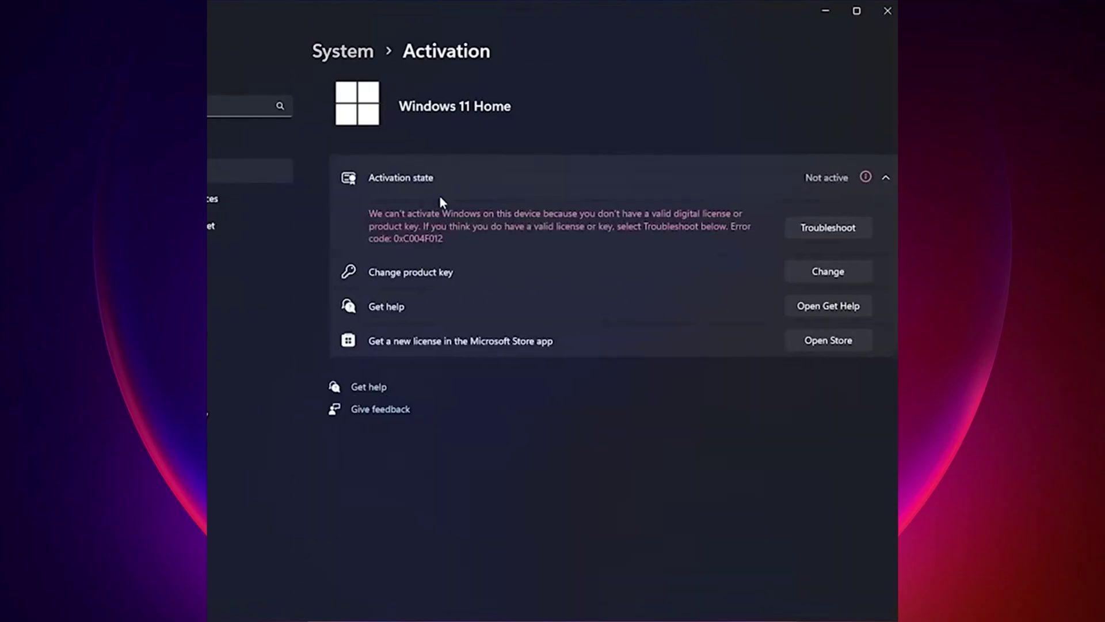
- Paste the purchased product key into the Activation page's product key field and submit it
{"action": "left_click", "coordinate": [783, 270]}
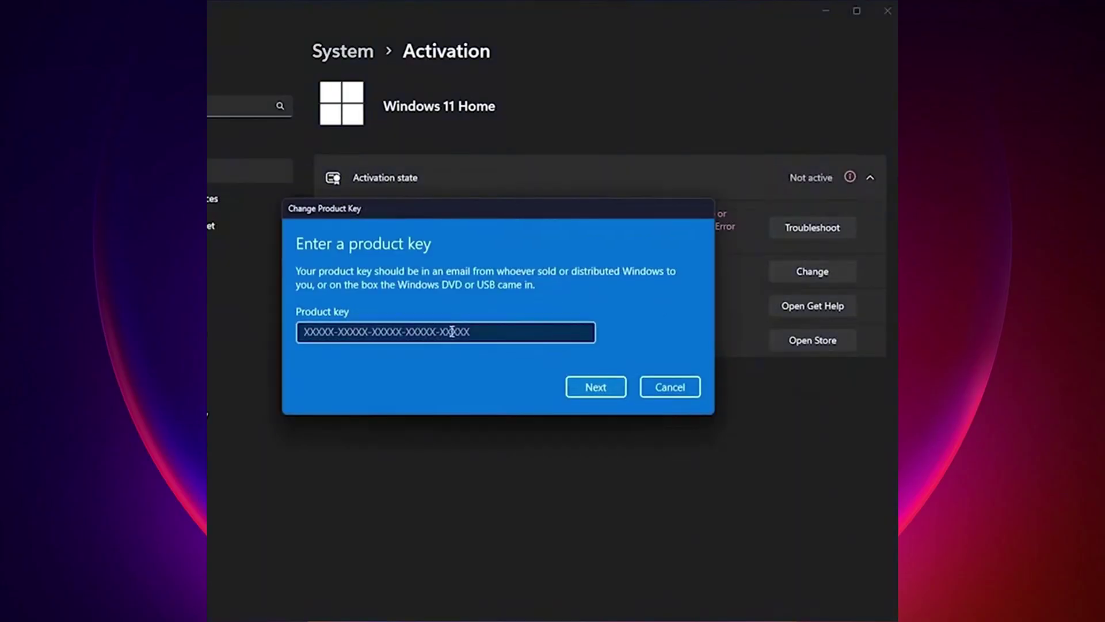
{"action": "right_click", "coordinate": [344, 332]}
{"action": "left_click", "coordinate": [380, 345]}
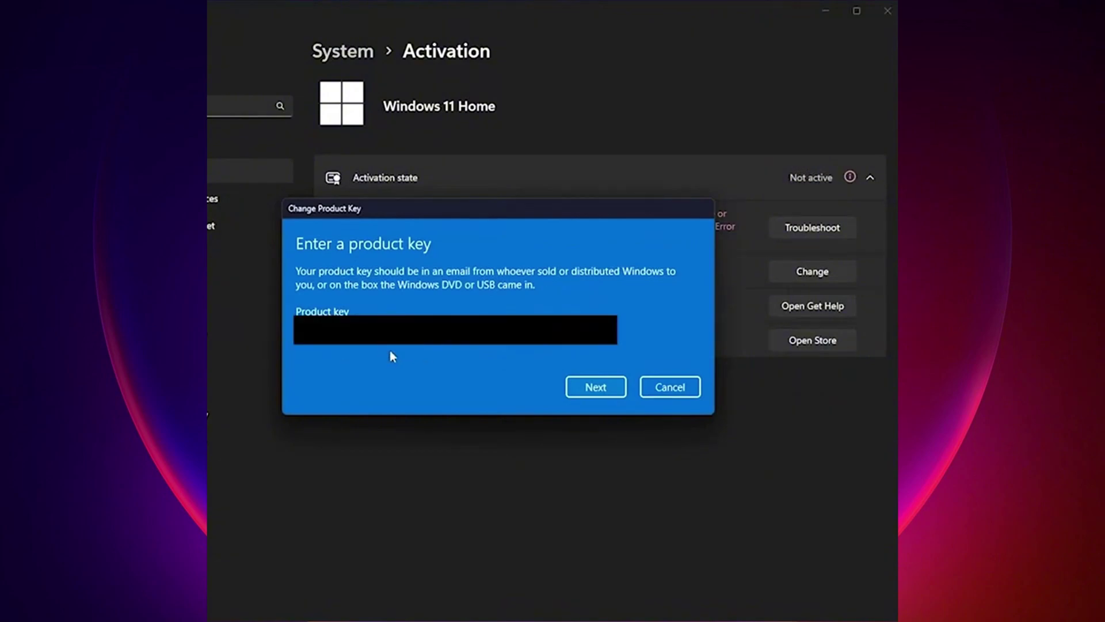
{"action": "left_click", "coordinate": [596, 386]}
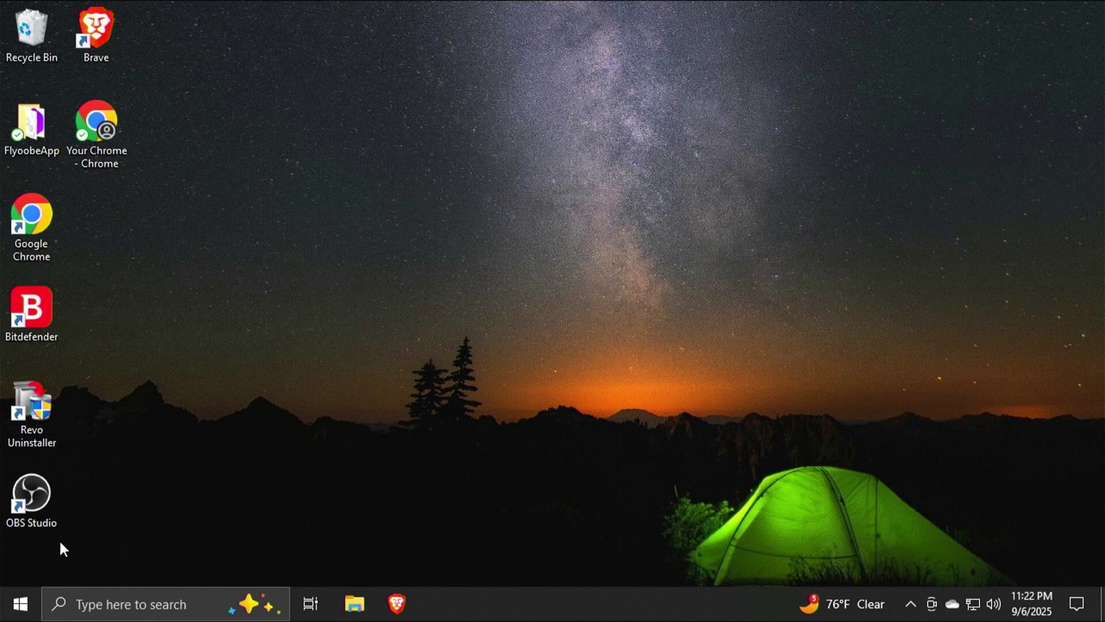
- Open Settings from the Start right-click menu and go to System's Display page
{"action": "right_click", "coordinate": [20, 607]}
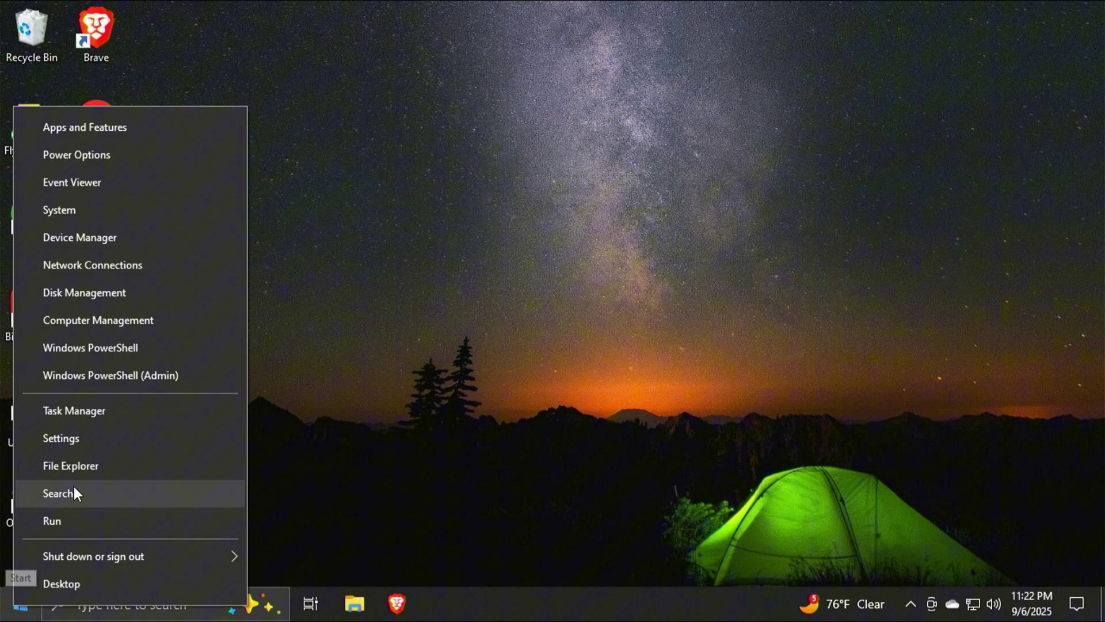
{"action": "left_click", "coordinate": [98, 443]}
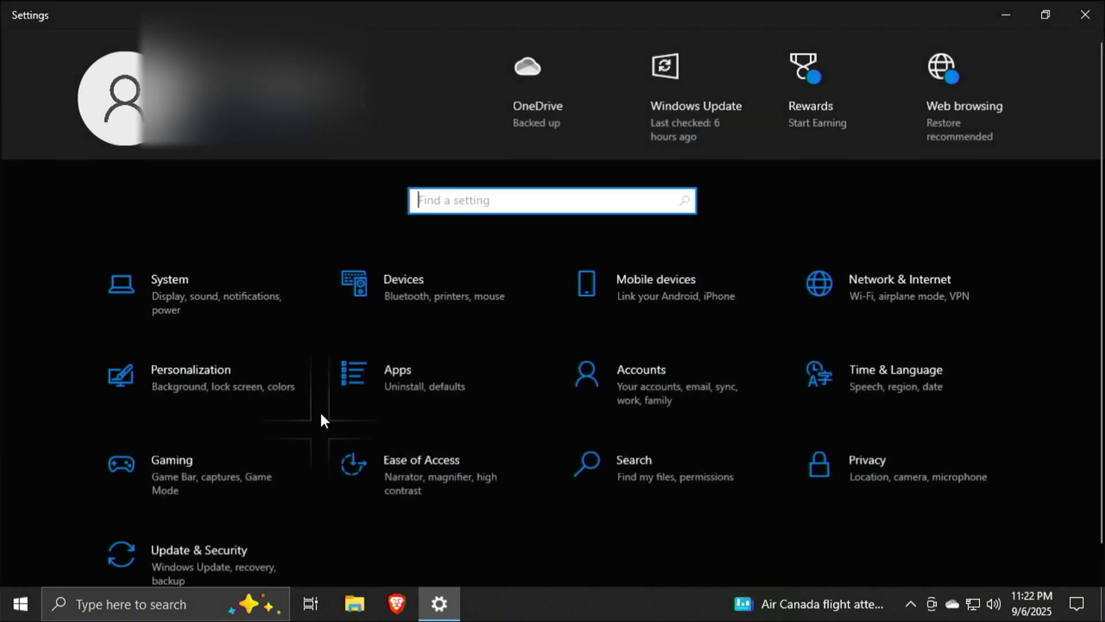
{"action": "left_click", "coordinate": [244, 564]}
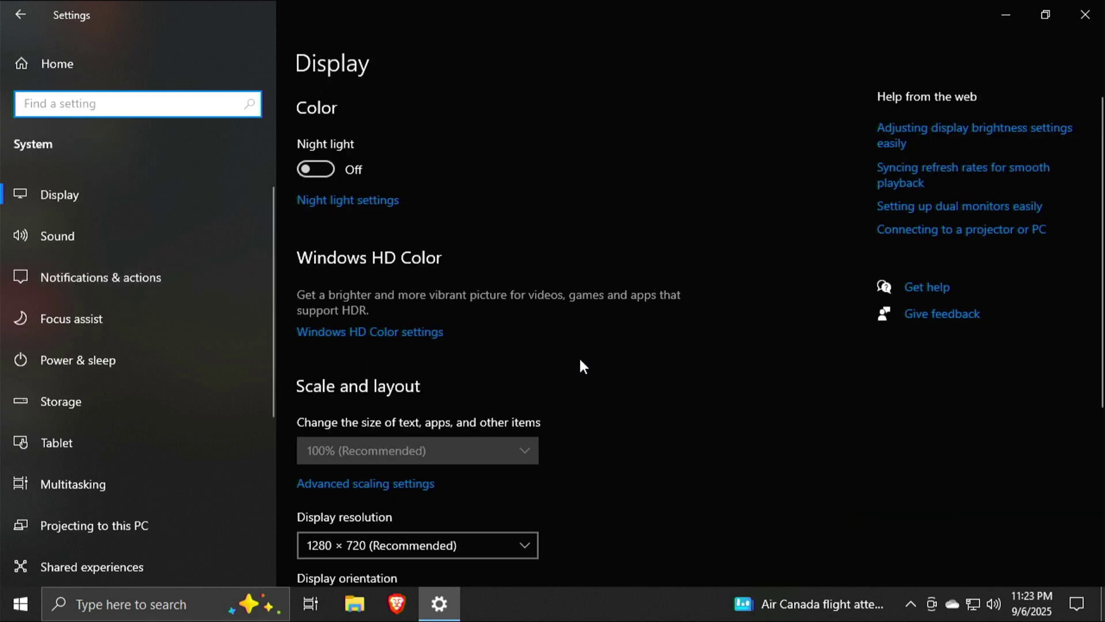
- Check About shows Windows 10 Pro 22H2, build 19045.6282, then close Settings
{"action": "scroll", "coordinate": [583, 380], "scroll_direction": "down", "scroll_amount": 1}
{"action": "scroll", "coordinate": [582, 383], "scroll_direction": "down", "scroll_amount": 3}
{"action": "scroll", "coordinate": [193, 499], "scroll_direction": "down", "scroll_amount": 4}
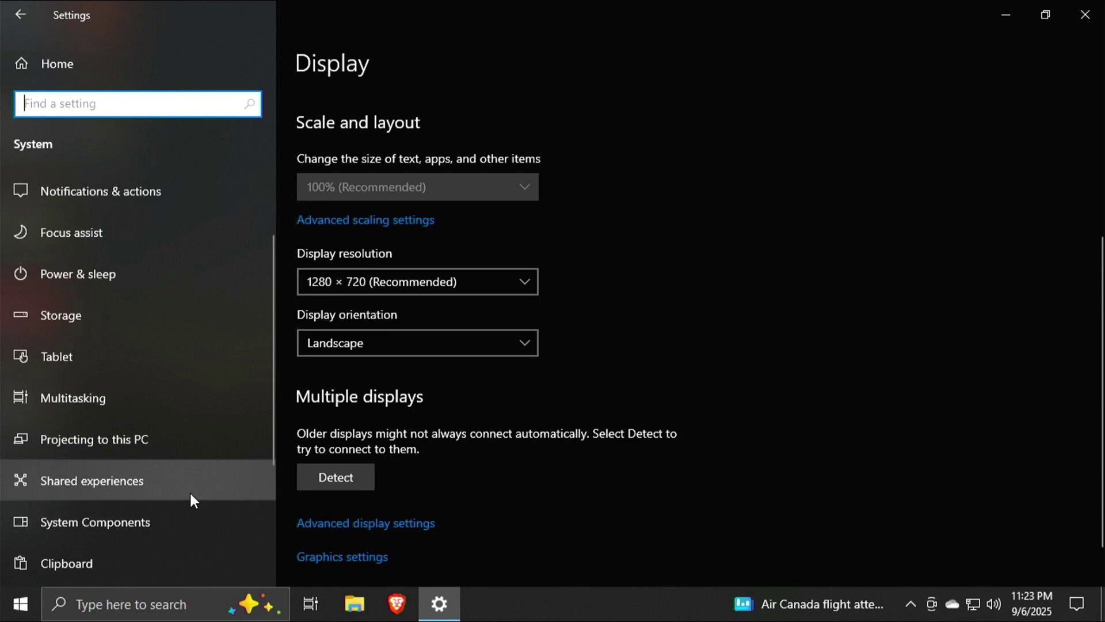
{"action": "scroll", "coordinate": [186, 487], "scroll_direction": "down", "scroll_amount": 1}
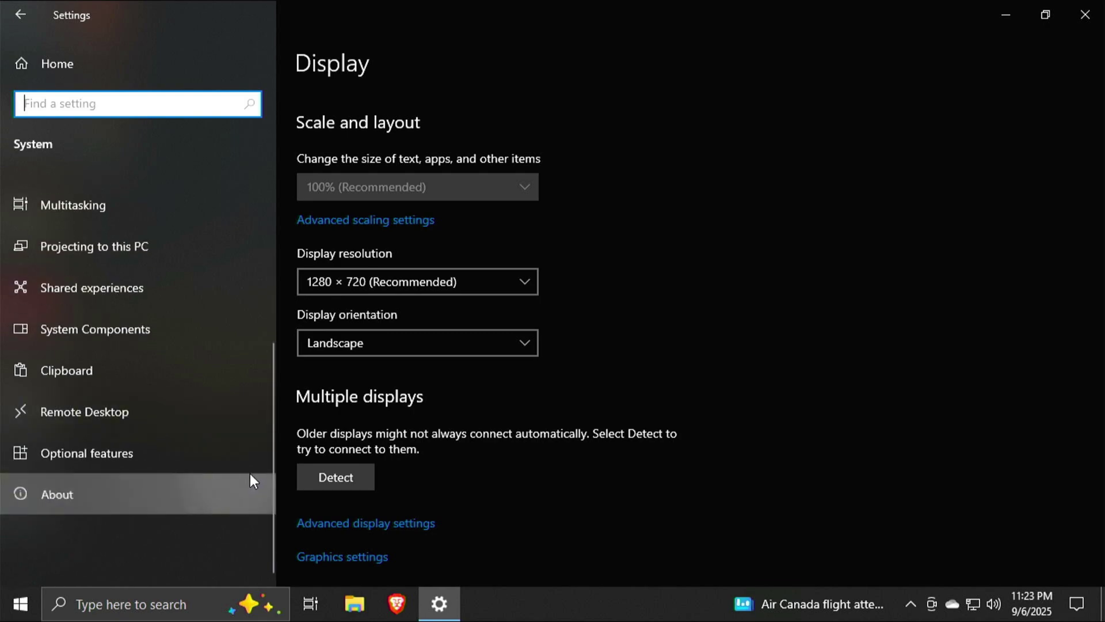
{"action": "scroll", "coordinate": [461, 448], "scroll_direction": "down", "scroll_amount": 10}
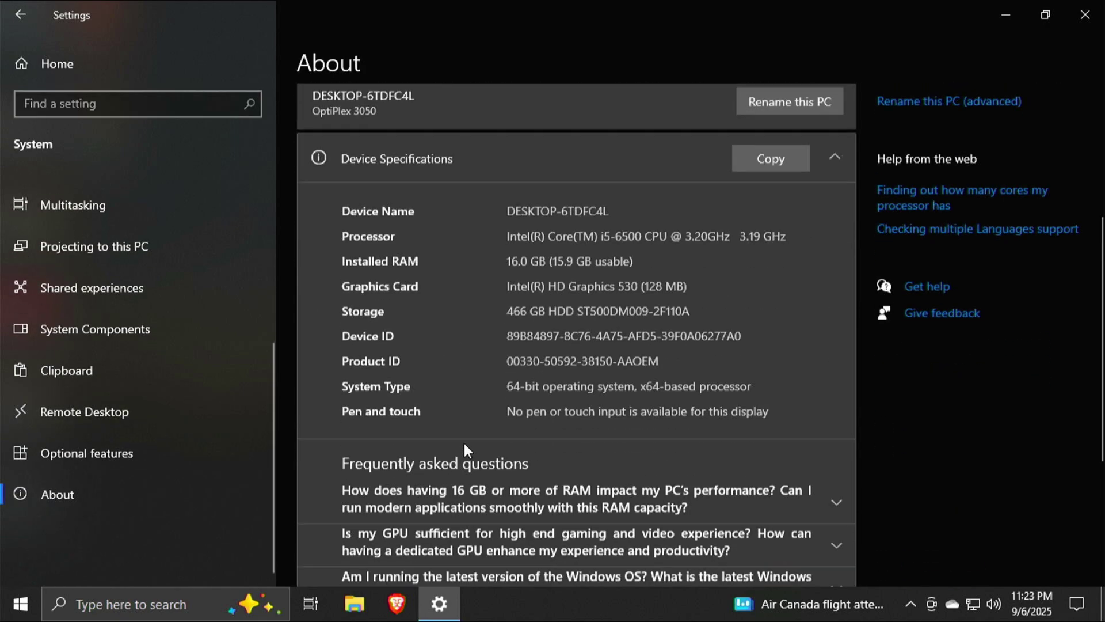
{"action": "scroll", "coordinate": [464, 442], "scroll_direction": "down", "scroll_amount": 1}
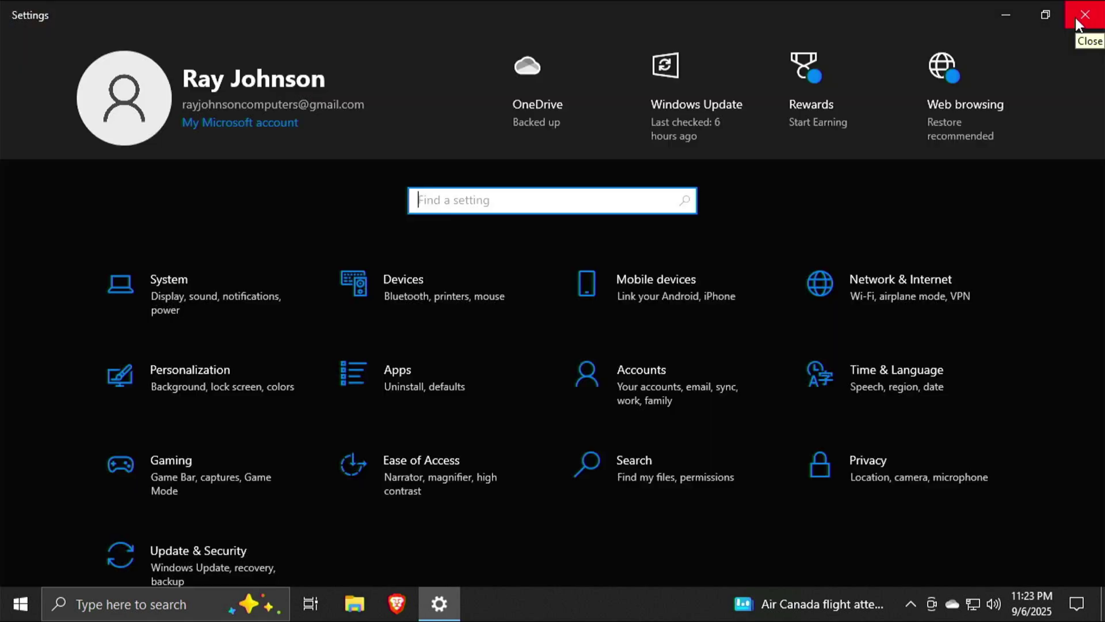
{"action": "left_click", "coordinate": [1077, 17]}
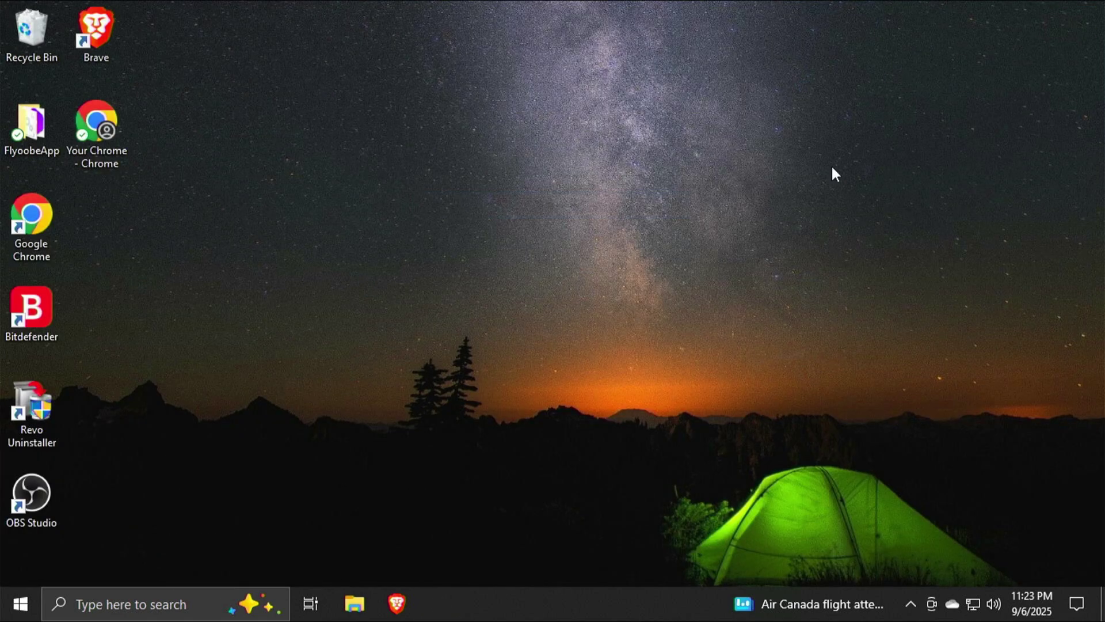
- Reopen Settings from the Start right-click menu and go to Accounts' Your info page
{"action": "right_click", "coordinate": [21, 608]}
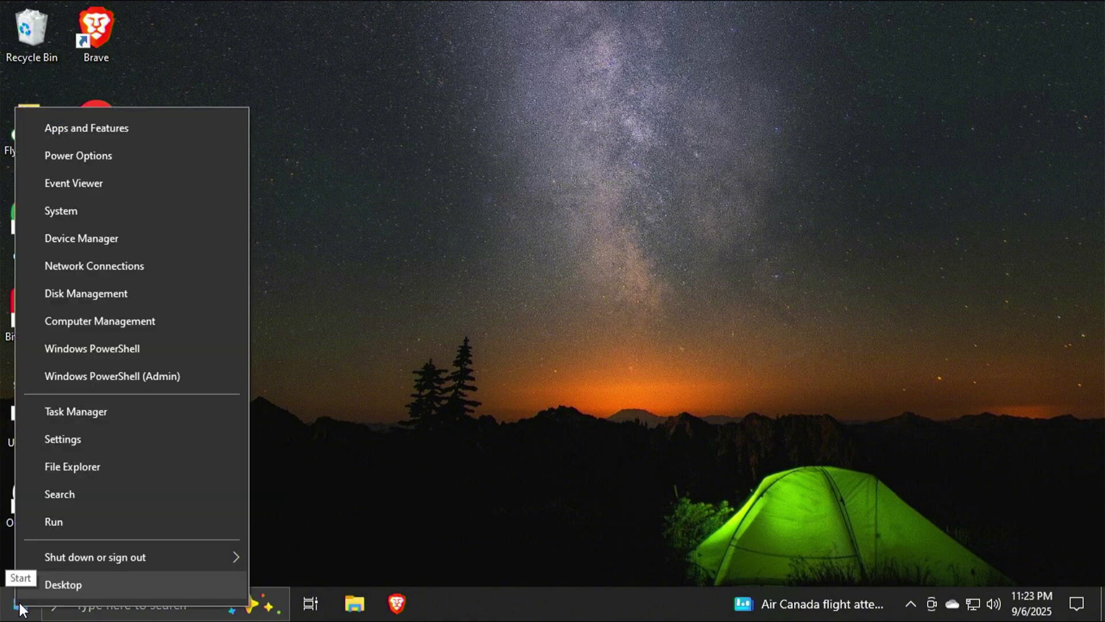
{"action": "left_click", "coordinate": [82, 437]}
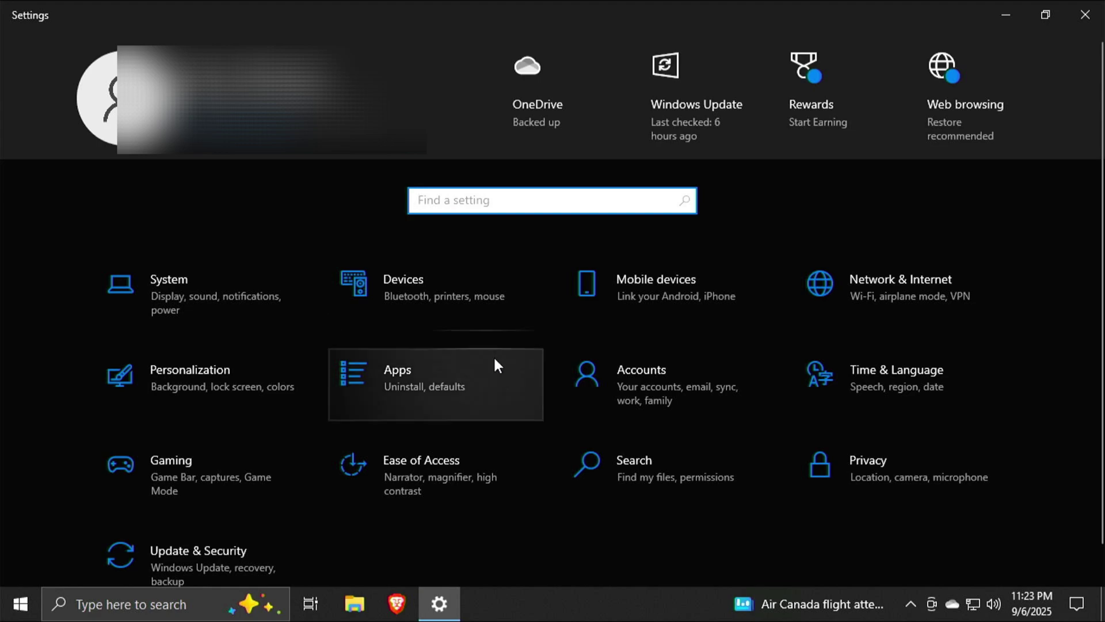
{"action": "left_click", "coordinate": [648, 378]}
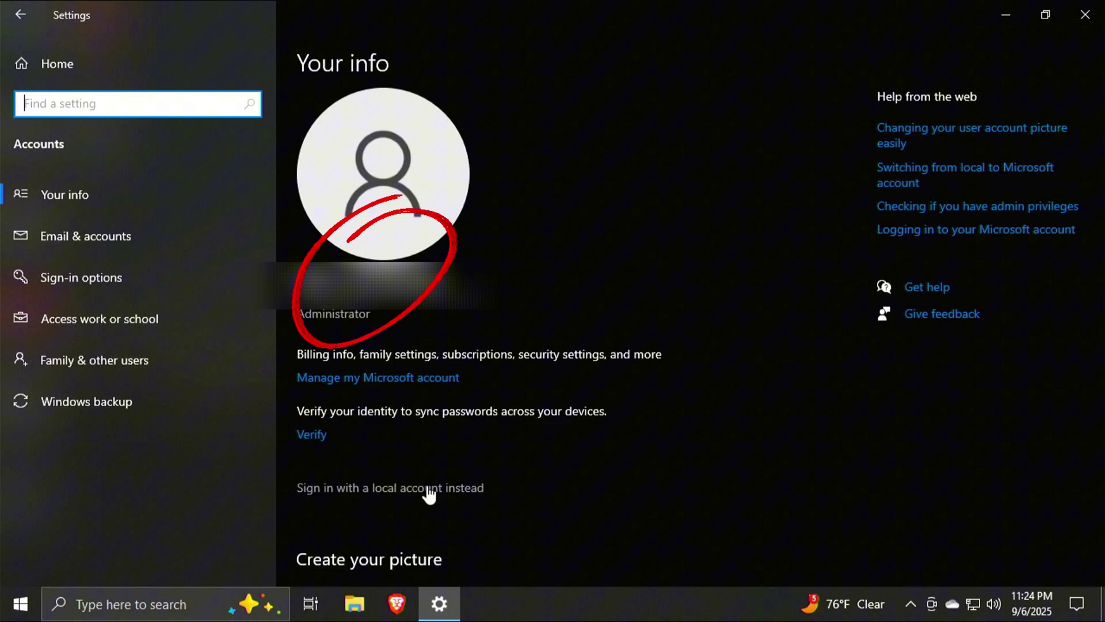
- Review Windows backup settings: last backup 31 August 2025, syncing and OneDrive backup on
{"action": "left_click", "coordinate": [99, 400]}
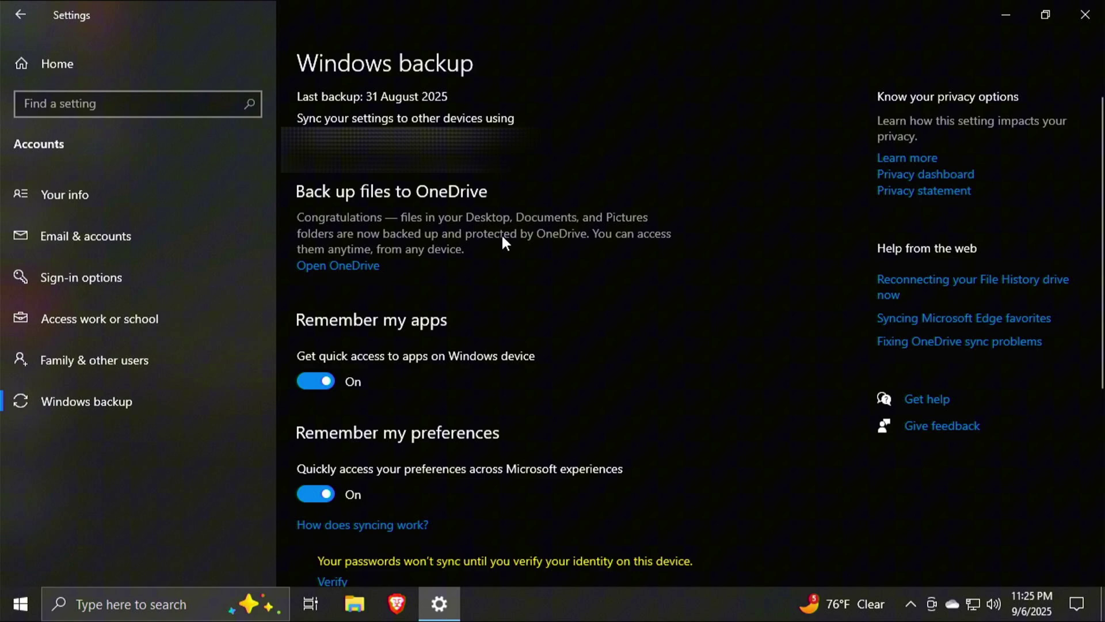
{"action": "scroll", "coordinate": [514, 255], "scroll_direction": "down", "scroll_amount": 2}
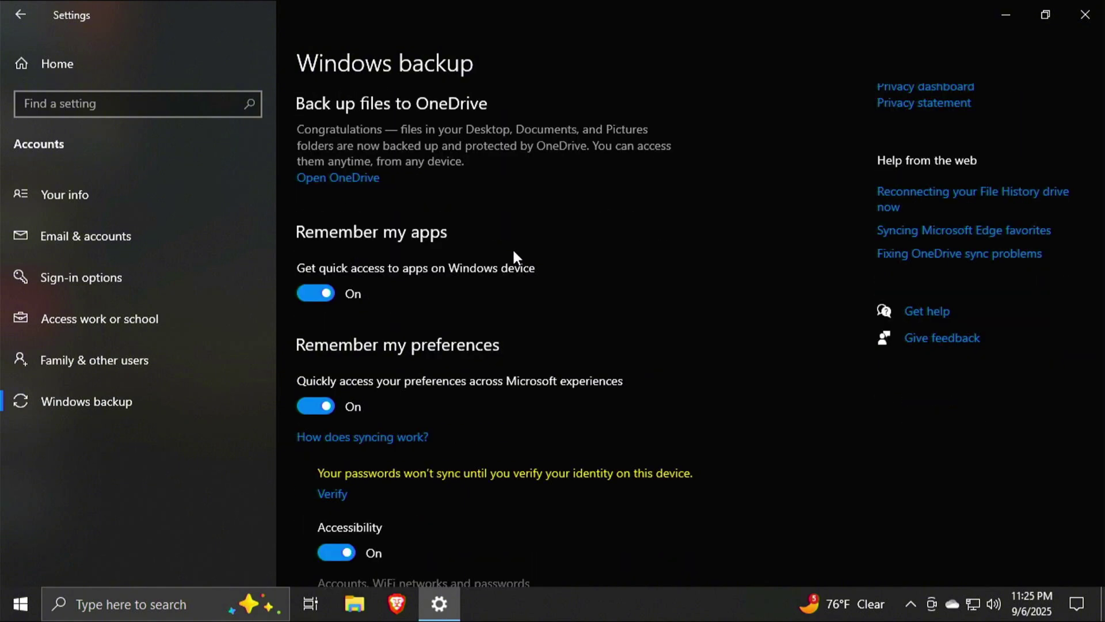
{"action": "scroll", "coordinate": [515, 256], "scroll_direction": "down", "scroll_amount": 4}
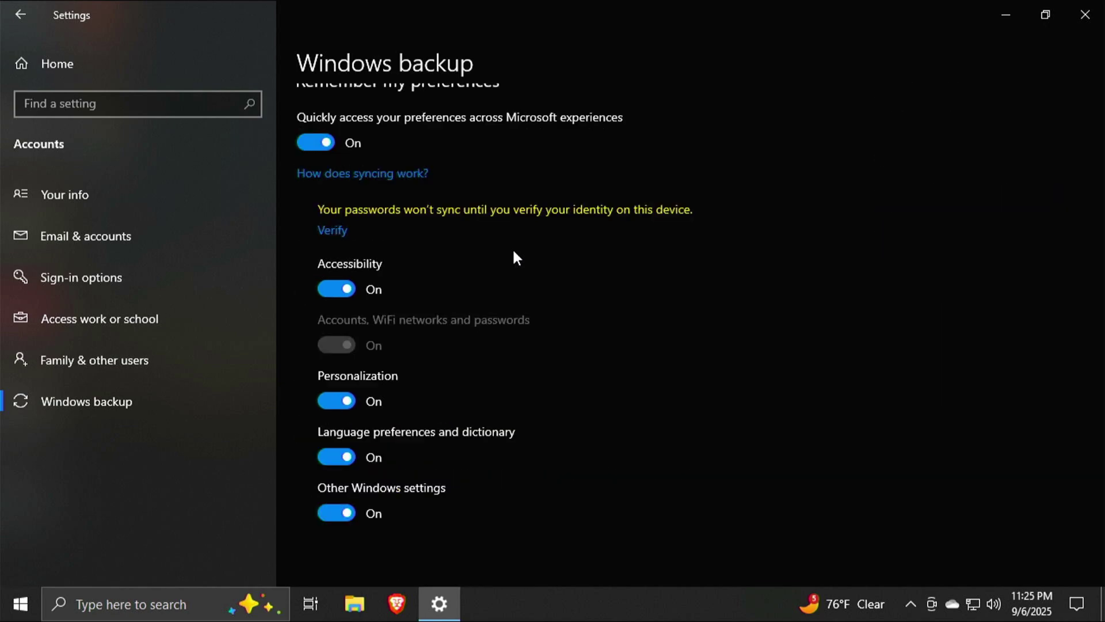
{"action": "scroll", "coordinate": [515, 256], "scroll_direction": "up", "scroll_amount": 3}
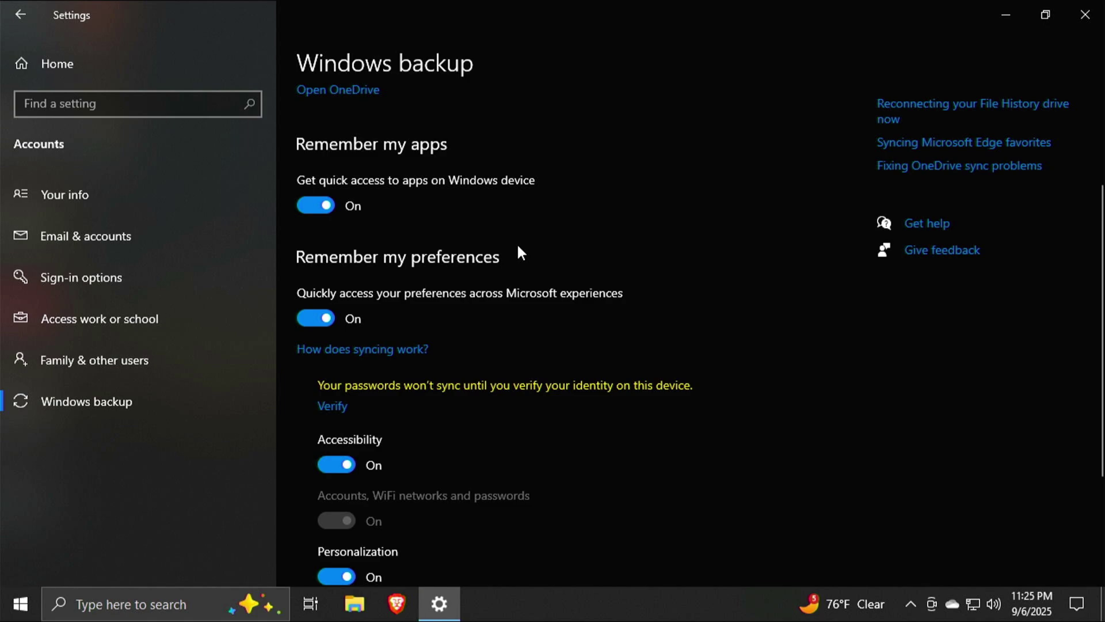
{"action": "scroll", "coordinate": [516, 247], "scroll_direction": "up", "scroll_amount": 4}
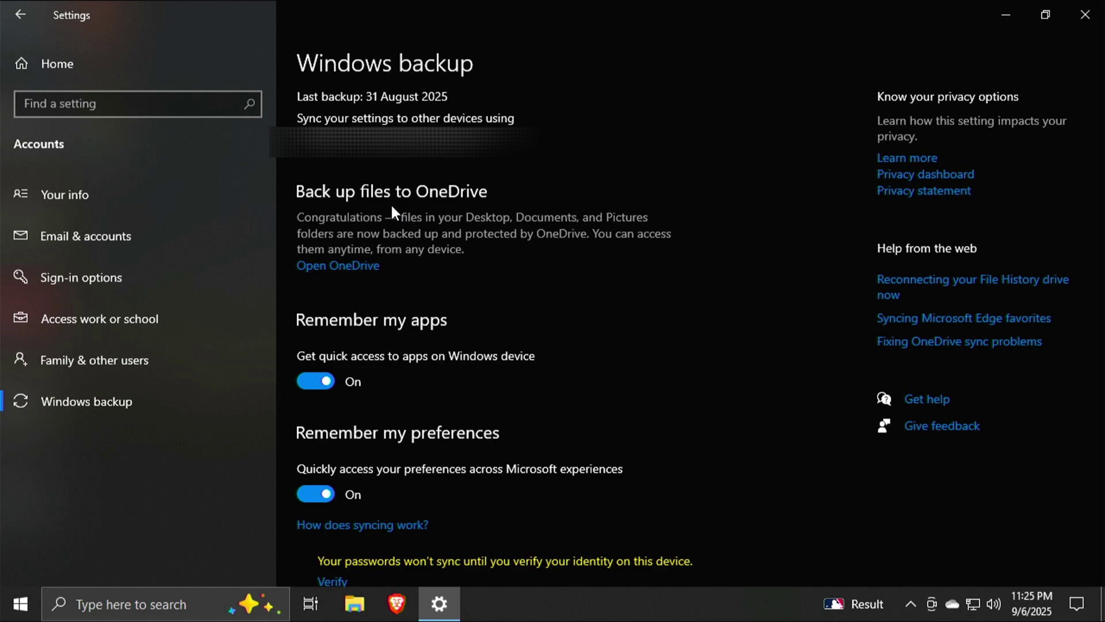
- Go from Settings Home to the Update & Security section's Windows Update page
{"action": "left_click", "coordinate": [54, 69]}
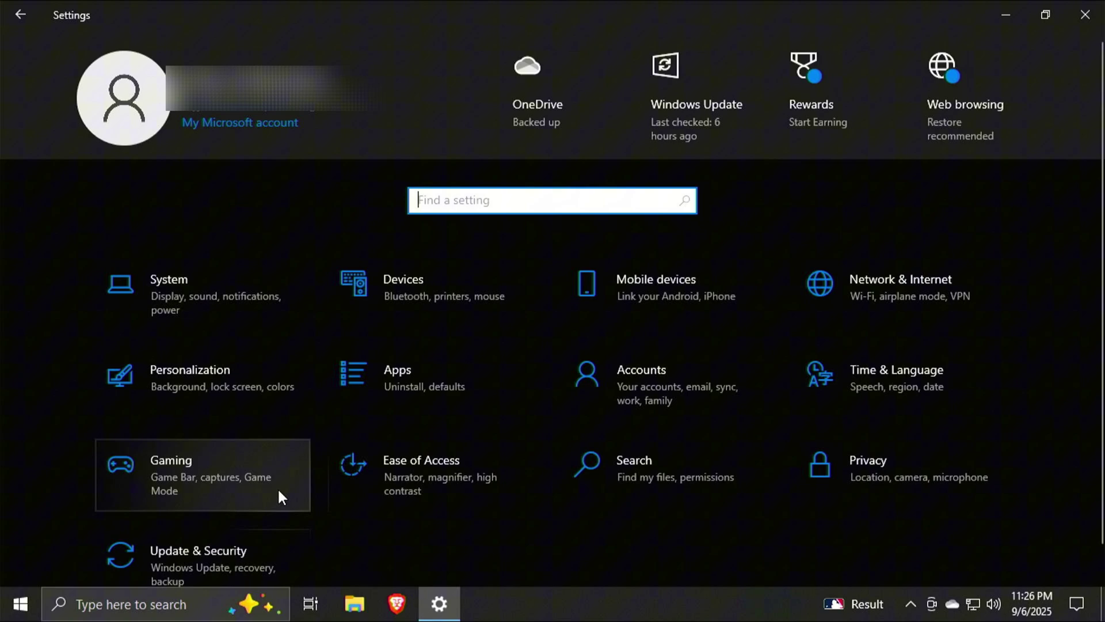
{"action": "left_click", "coordinate": [251, 557]}
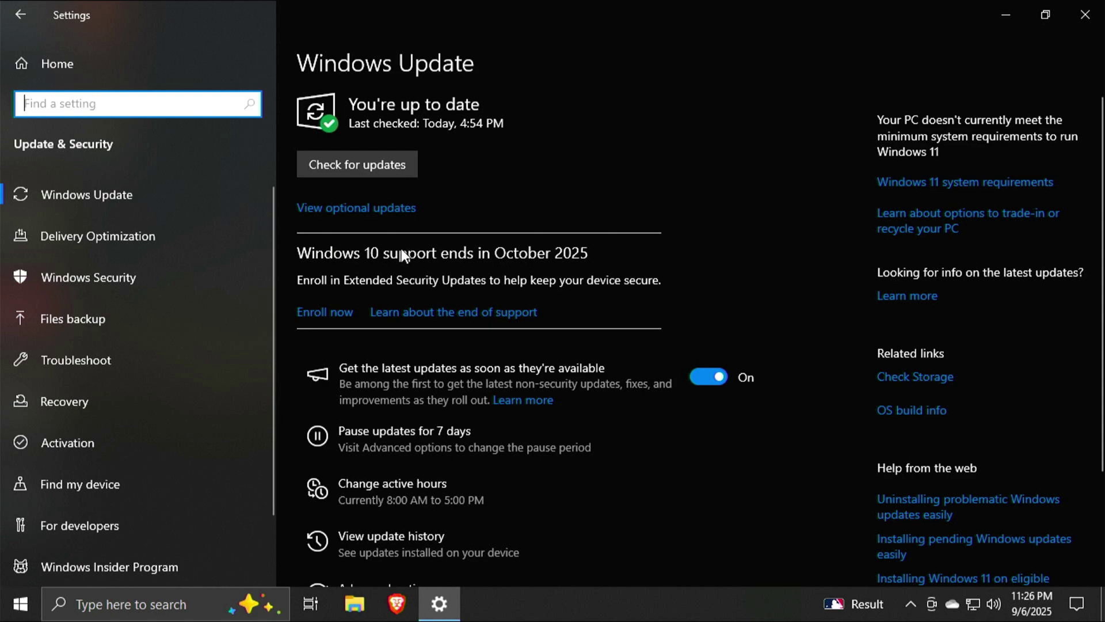
- Start Extended Security Updates enrolment and reach the no-cost eligibility screen, valid to October 13, 2026
{"action": "left_click", "coordinate": [344, 314]}
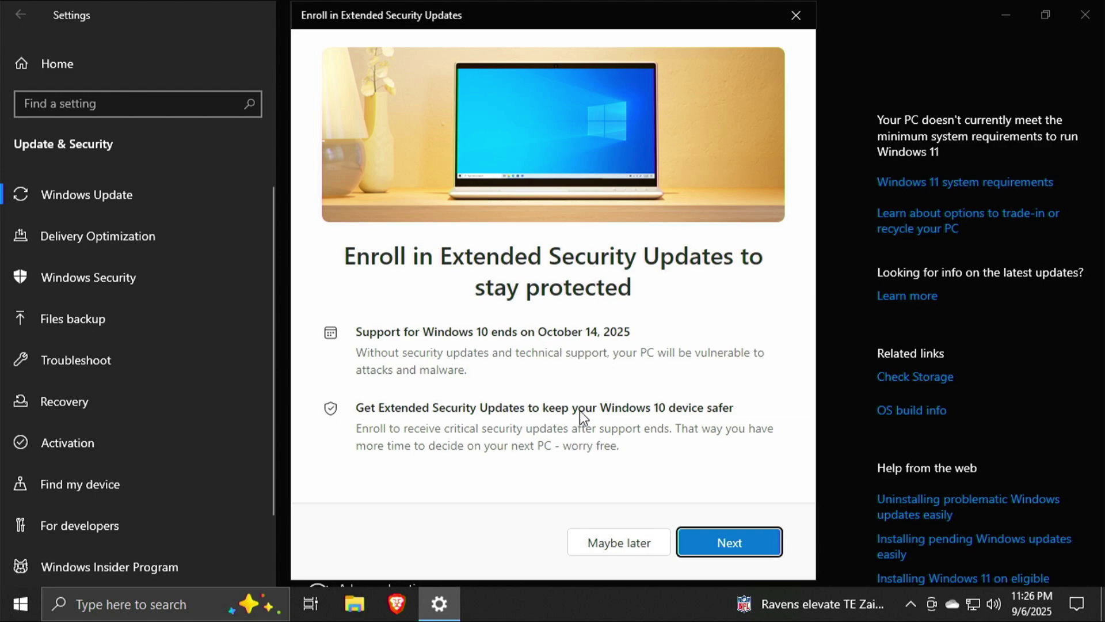
{"action": "left_click", "coordinate": [739, 546]}
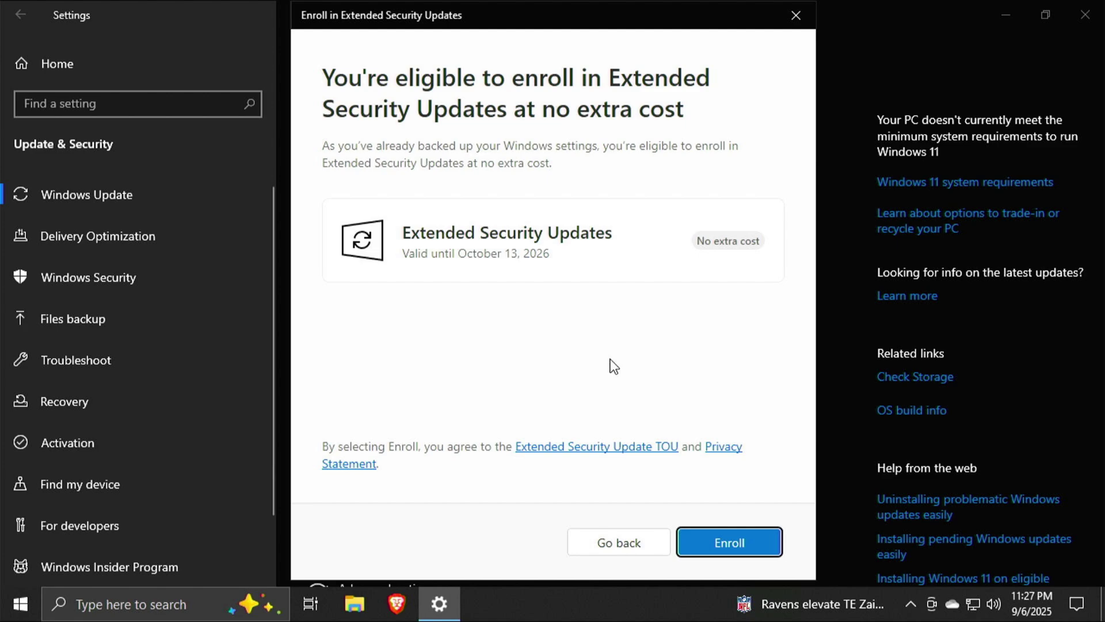
- Confirm the enrolment so Extended Security Updates cover the PC until October 13, 2026
{"action": "left_click", "coordinate": [750, 554]}
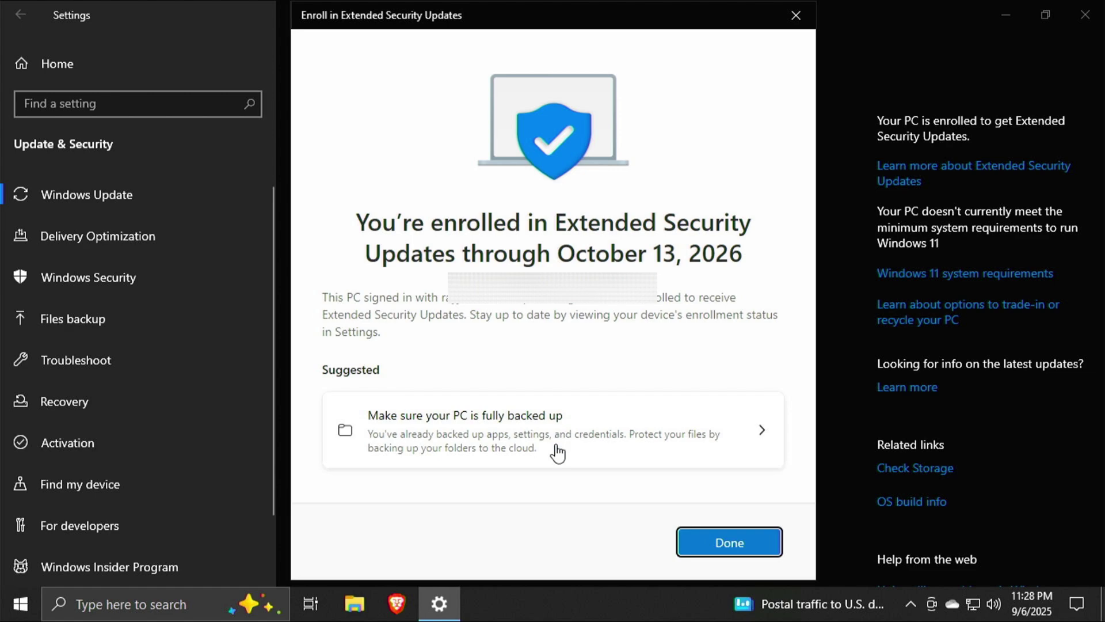
- Close the enrolment dialog, returning to Windows Update showing the PC enrolled for Extended Security Updates
{"action": "left_click", "coordinate": [731, 549]}
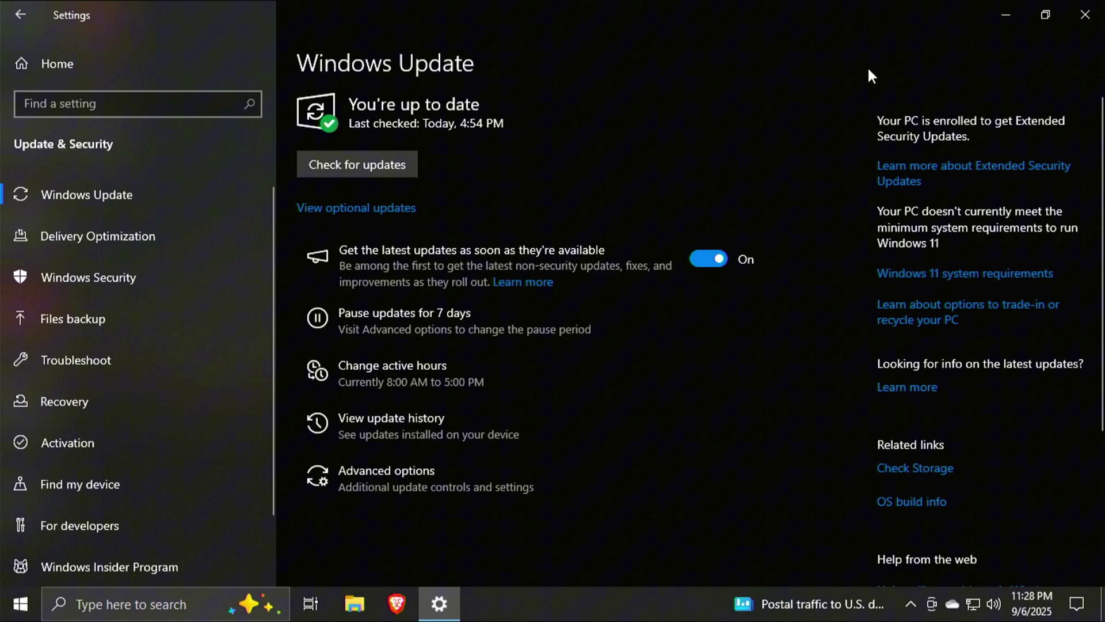